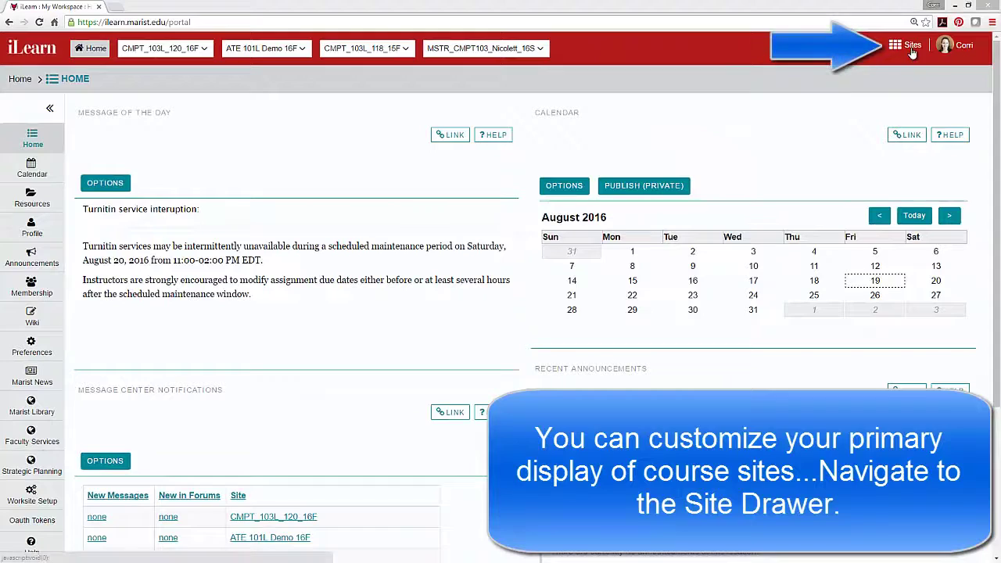
# - In the site drawer, replace the MSTR_CMPT103 favorite with the MSTR_ATE101 site and move it above CMPT_103L_118_15F in the favorites order
pyautogui.click(911, 49)
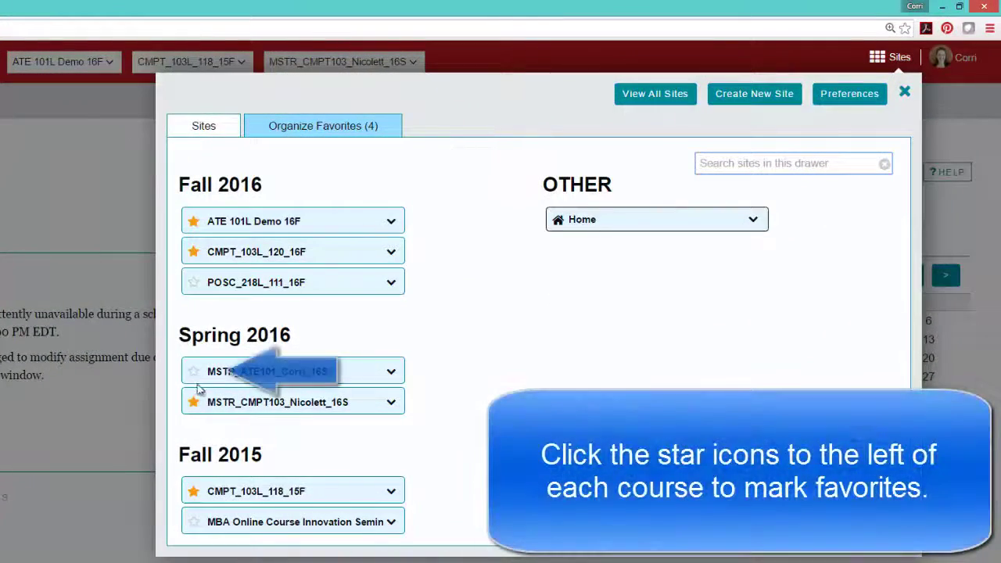
pyautogui.click(194, 373)
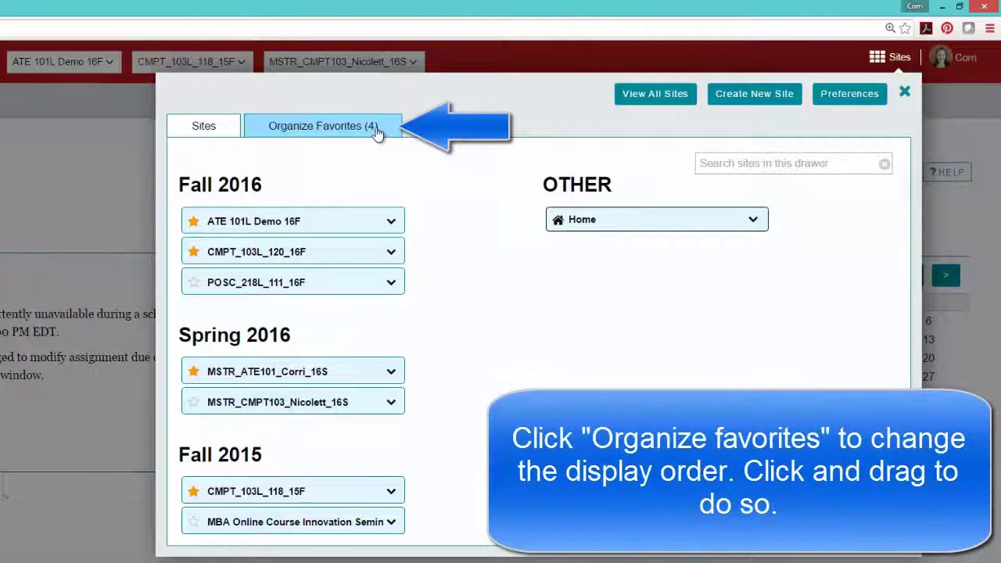
pyautogui.click(376, 133)
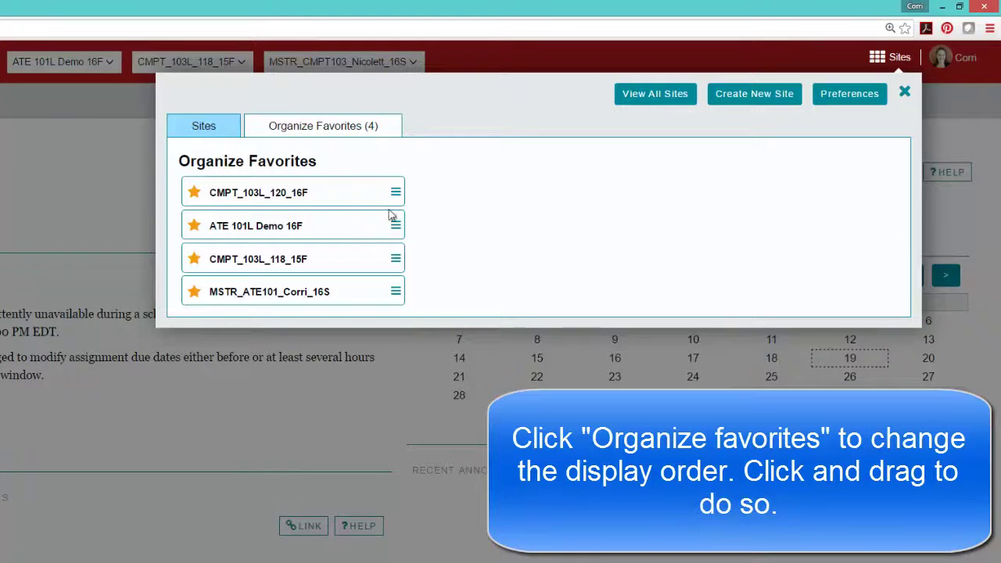
pyautogui.moveTo(395, 292); pyautogui.dragTo(395, 254)
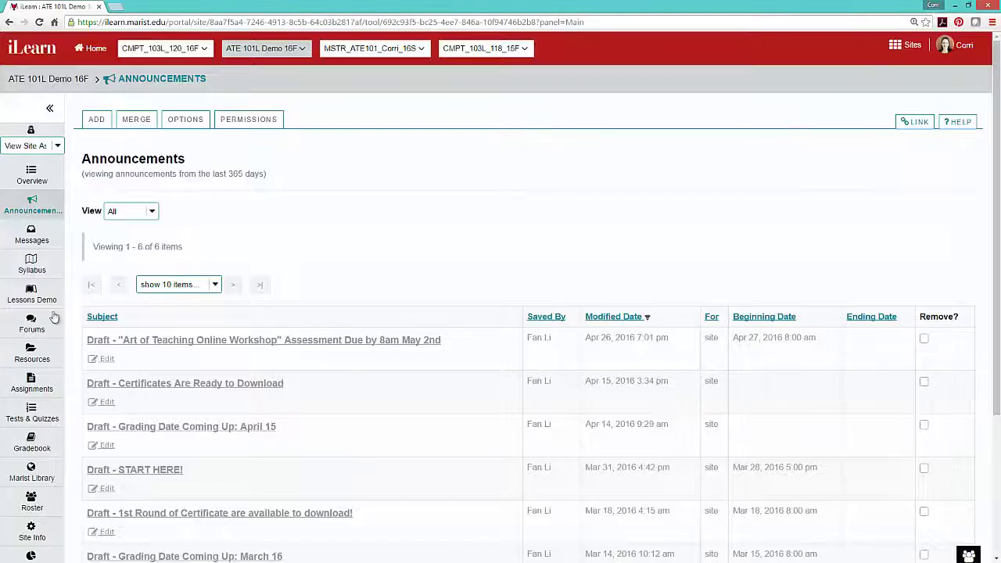
# - Edit the site tools of ATE 101L Demo 16F to include the Chat Room tool
pyautogui.scroll(-2, 23, 388)
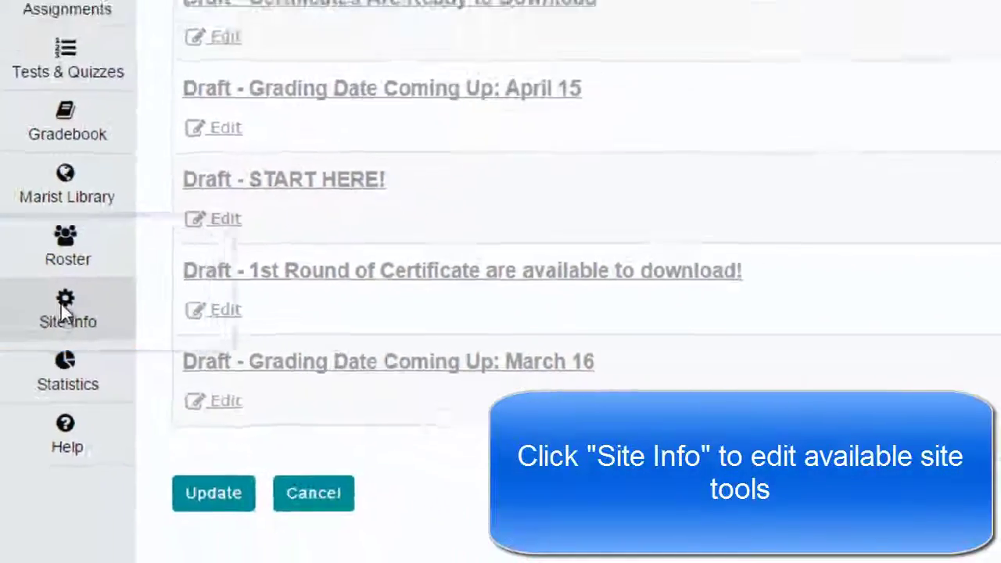
pyautogui.click(65, 309)
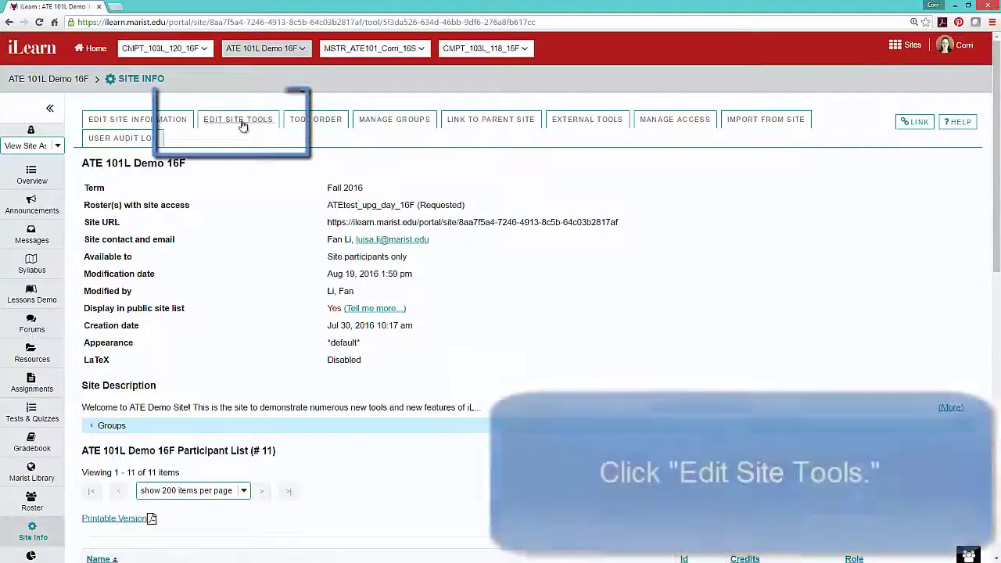
pyautogui.click(239, 120)
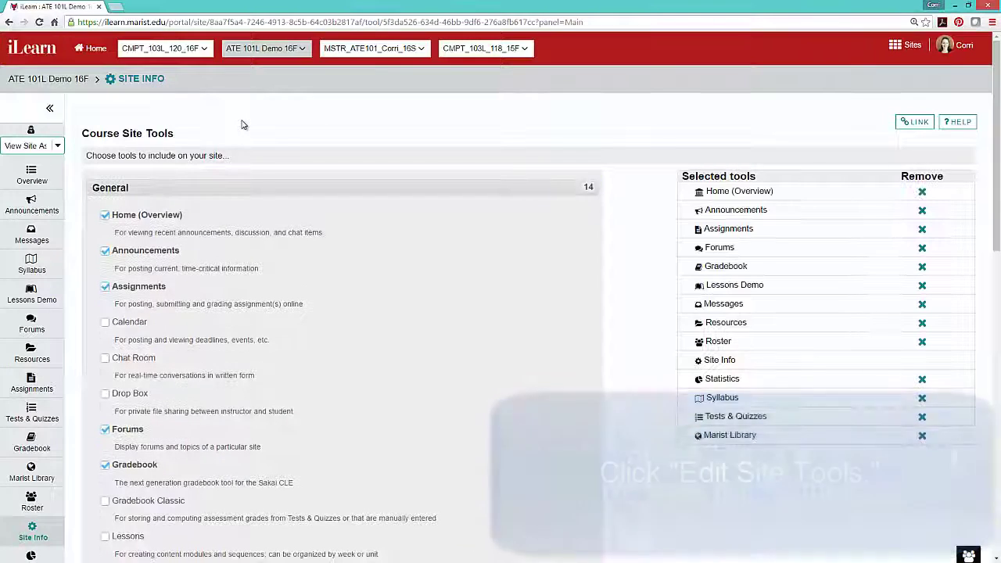
pyautogui.click(104, 358)
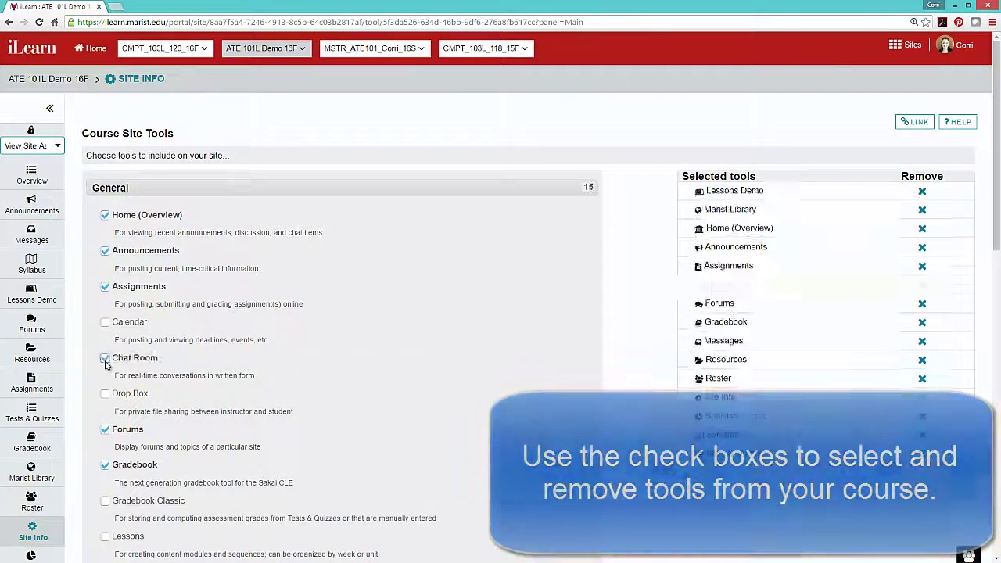
pyautogui.scroll(-2, 107, 364)
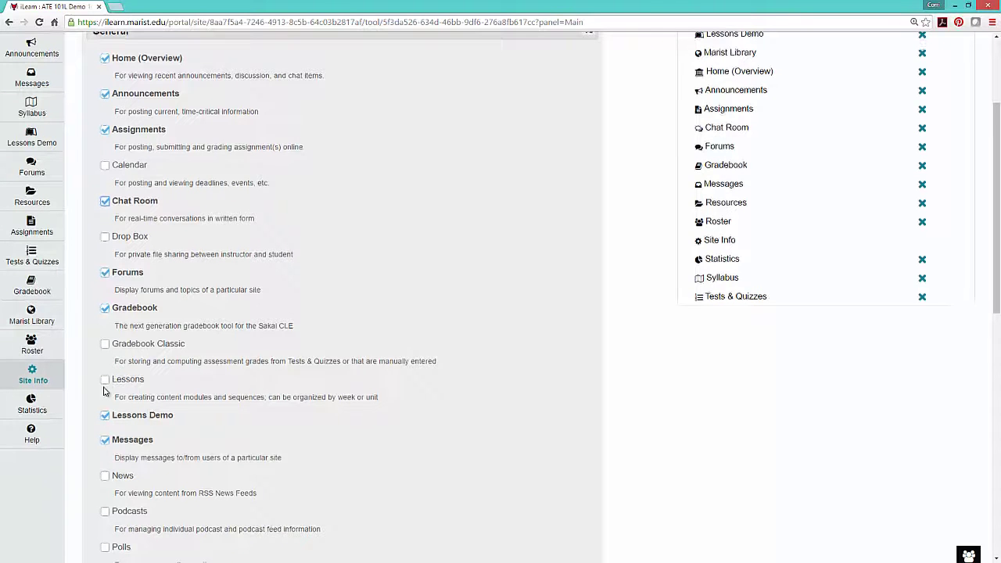
pyautogui.scroll(-2, 106, 390)
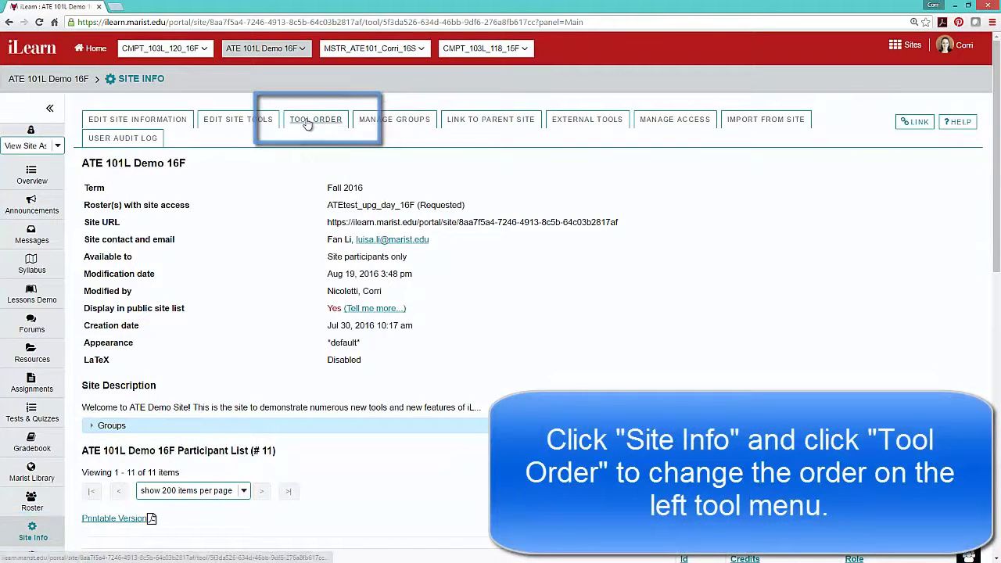
# - In the site's tool order, move Tests & Quizzes above Assignments and Forums above Syllabus
pyautogui.click(307, 120)
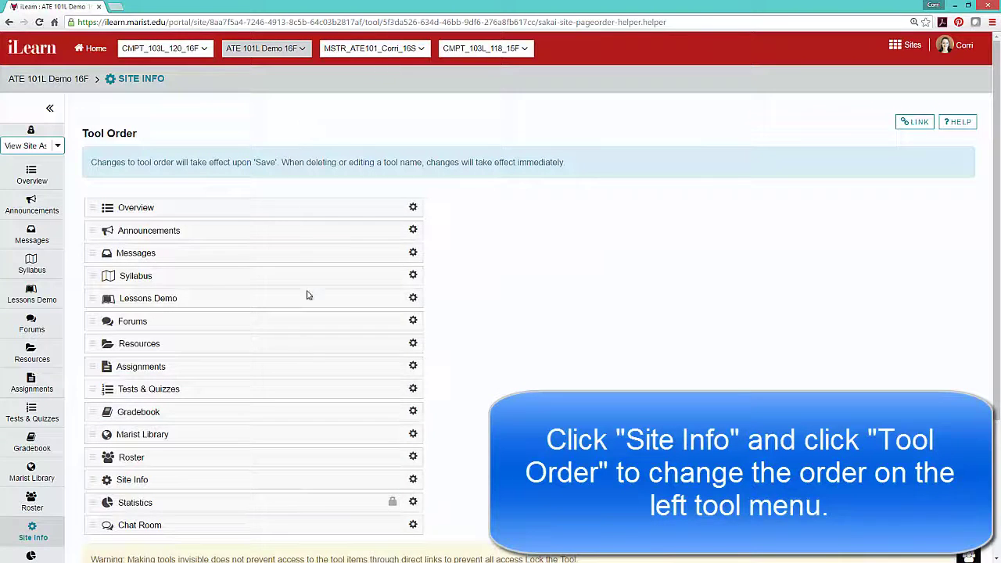
pyautogui.scroll(-2, 305, 364)
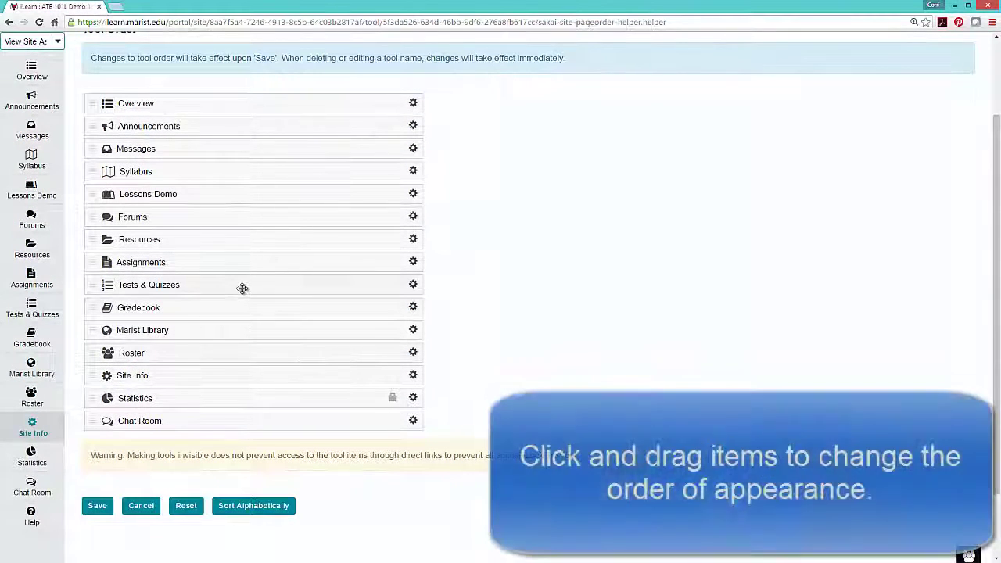
pyautogui.moveTo(242, 287); pyautogui.dragTo(245, 262)
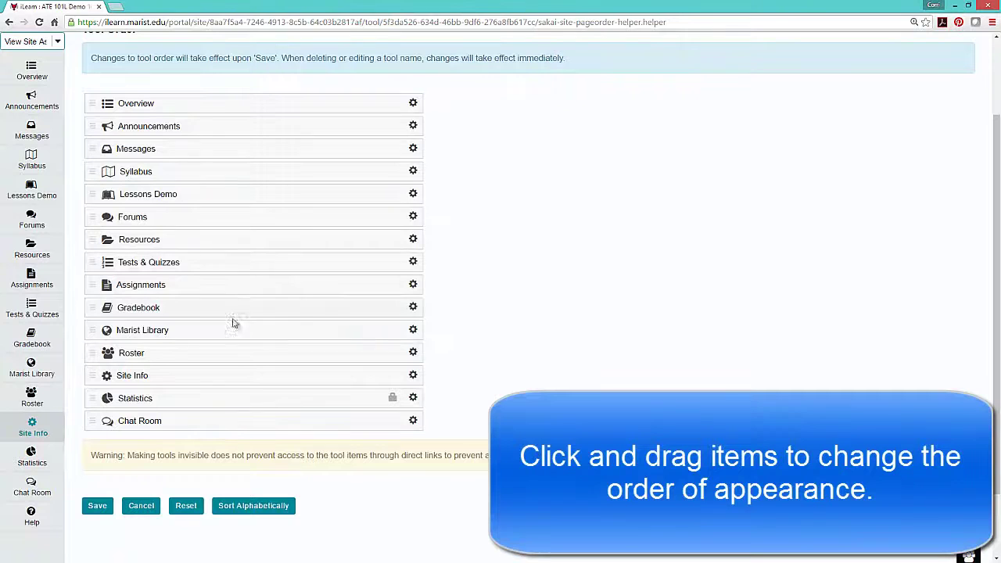
pyautogui.moveTo(188, 216); pyautogui.dragTo(187, 160)
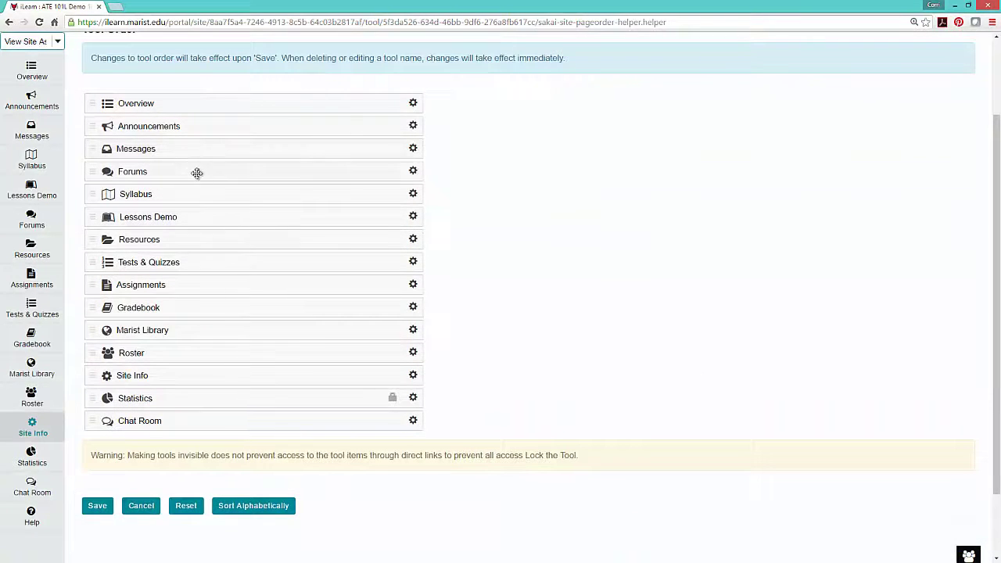
# - Make the Assignments and Tests & Quizzes tools invisible to students
pyautogui.click(412, 284)
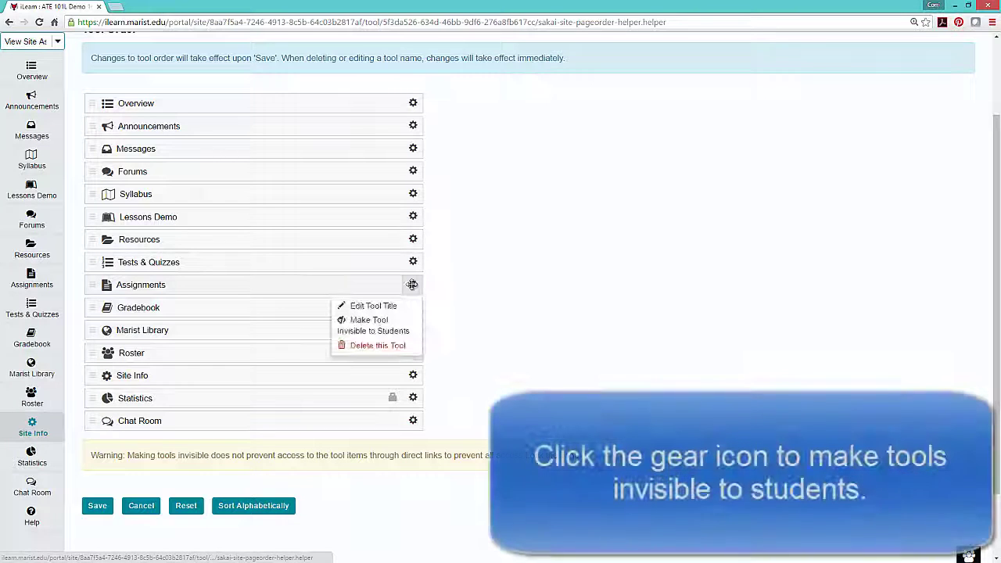
pyautogui.click(373, 332)
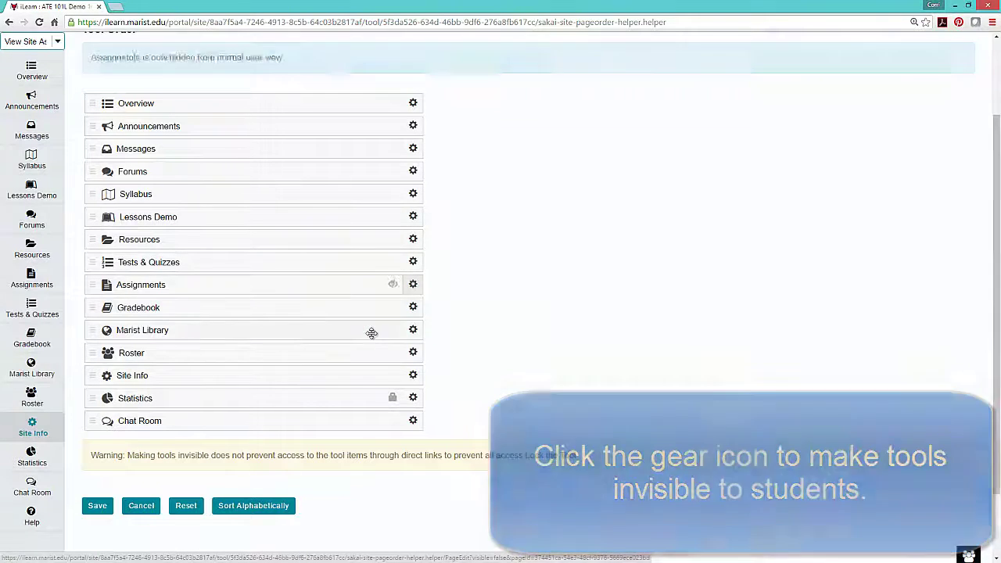
pyautogui.click(412, 262)
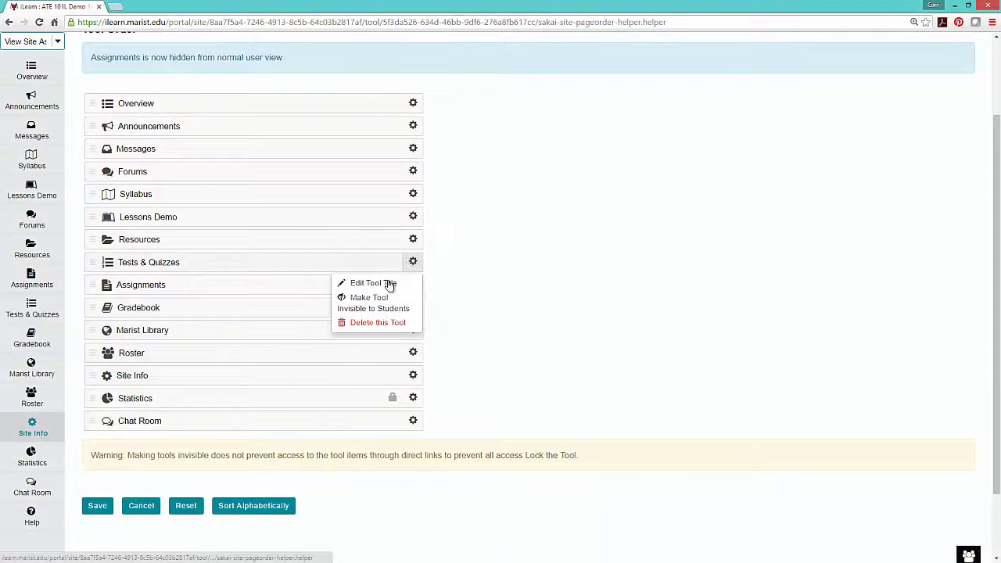
pyautogui.click(363, 312)
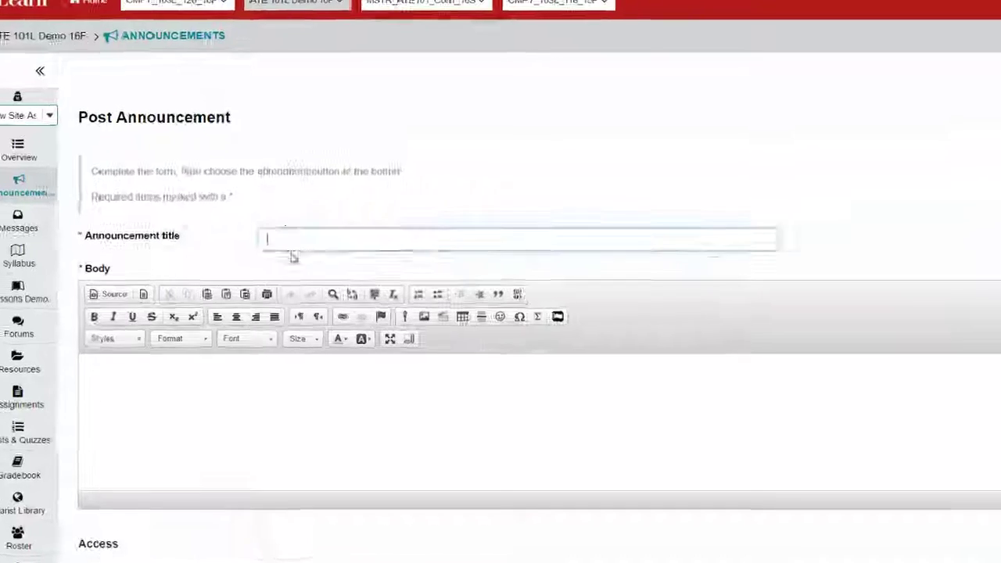
# - Draft an announcement titled "Welcome" with the body text "Welcome! Please take some time this week to...."
pyautogui.write('Welcome')
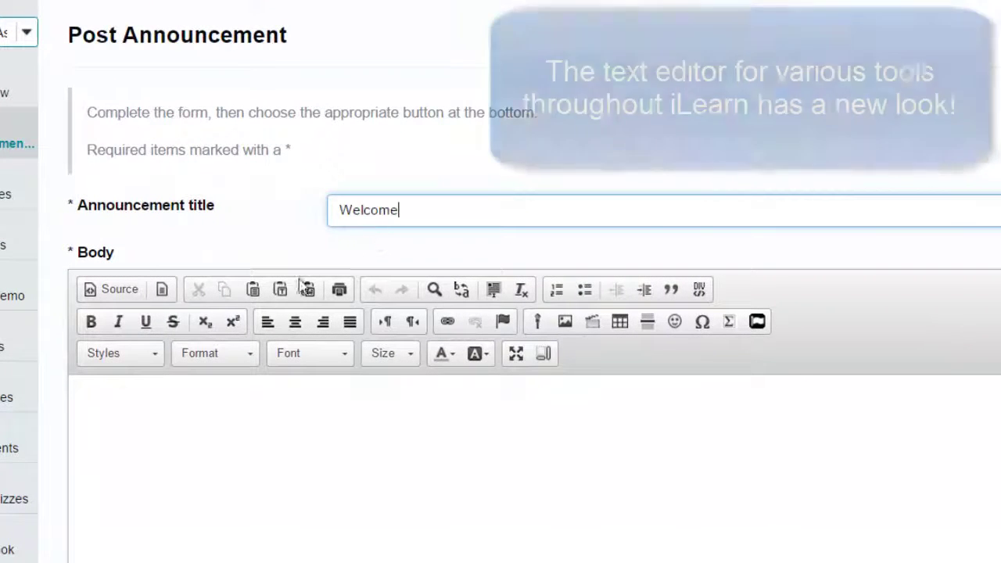
pyautogui.click(195, 398)
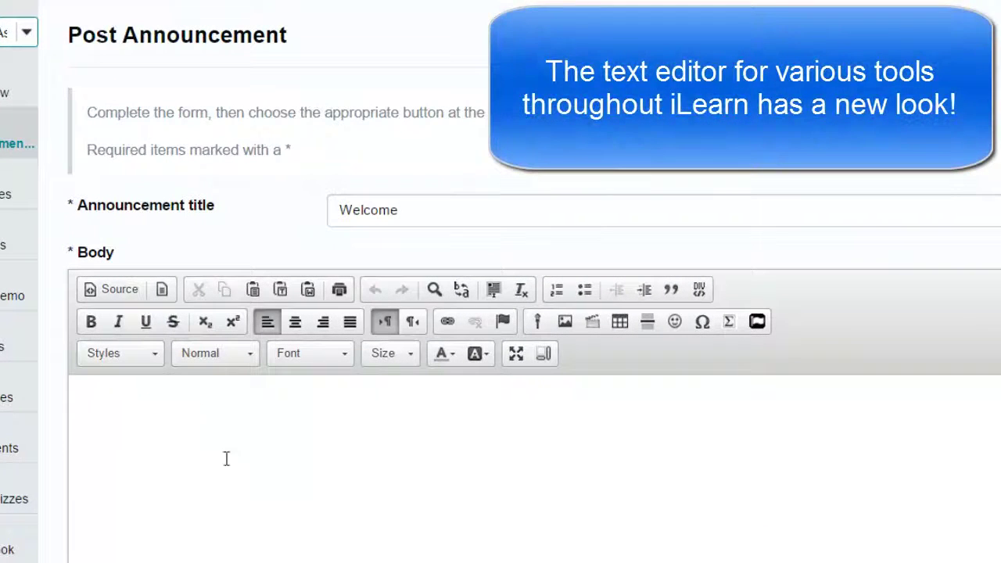
pyautogui.write('Welcome! Ple')
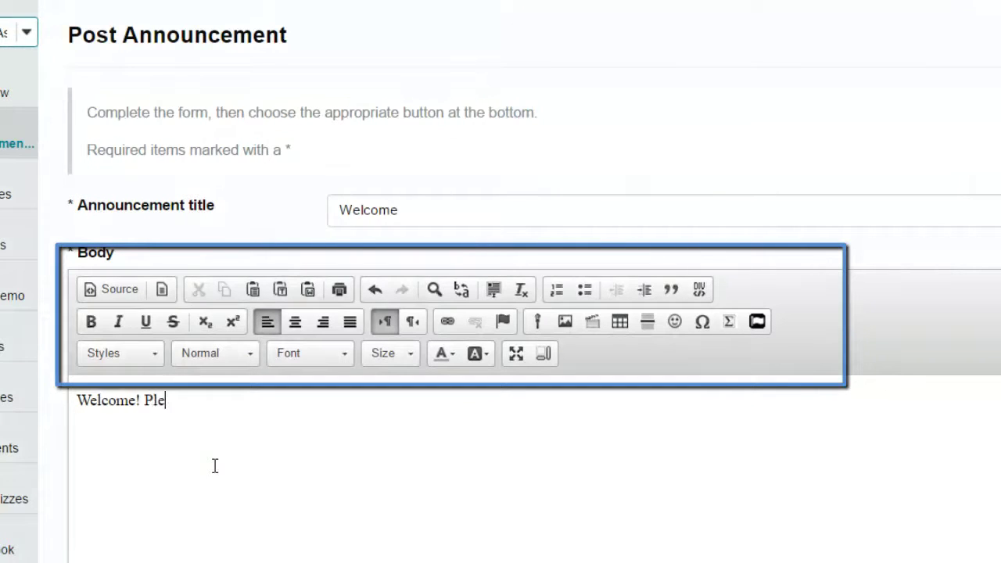
pyautogui.write('ase r')
pyautogui.press('BackSpace')
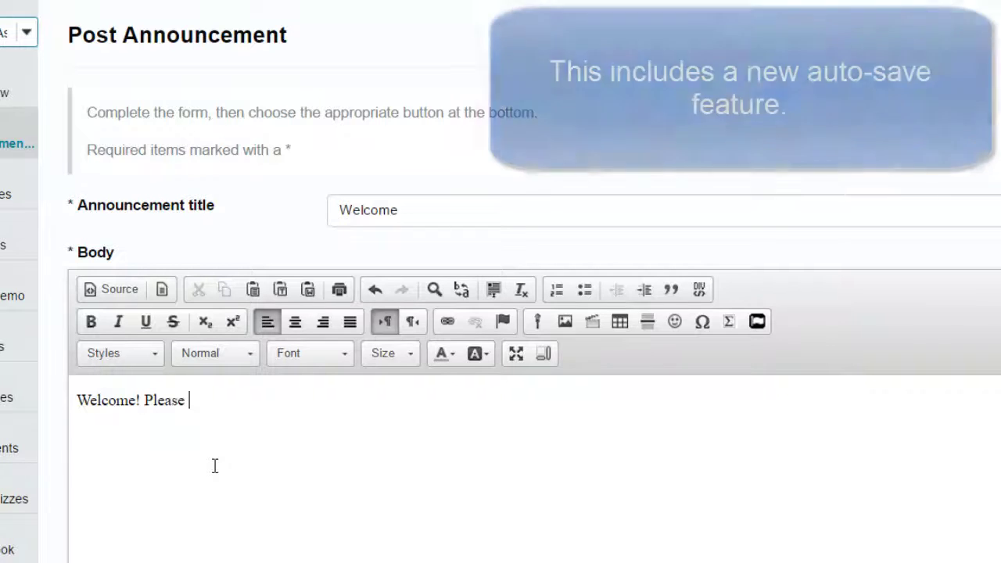
pyautogui.write('take some time this')
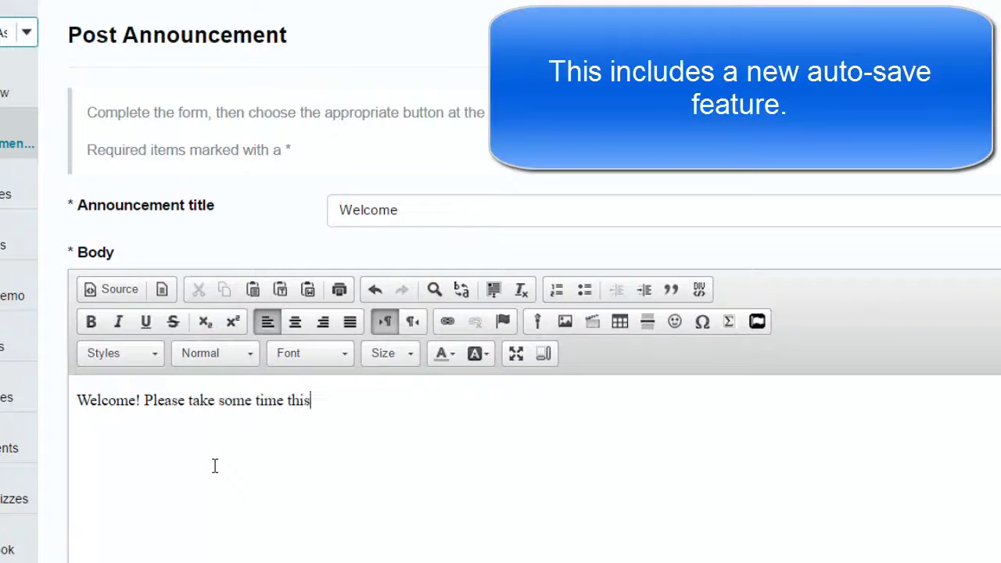
pyautogui.write(' week to')
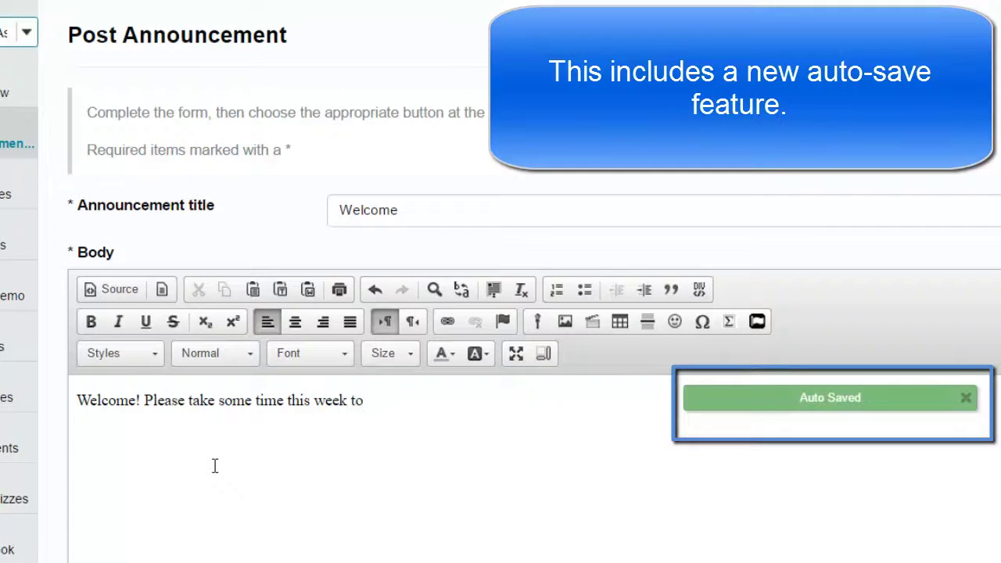
pyautogui.write('....')
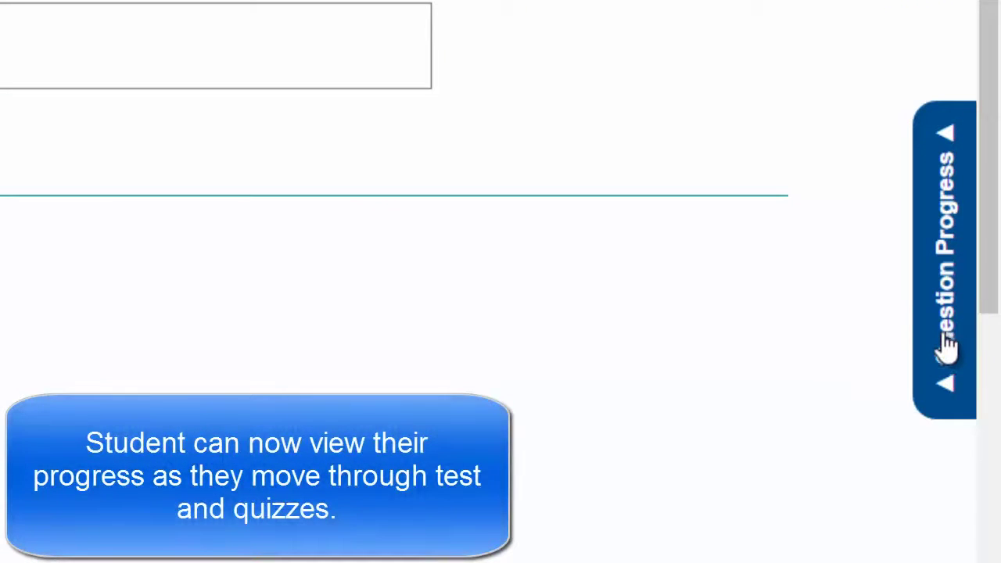
# - Show the question progress in the quiz and mark the bird's beak and tail on the hot spot image
pyautogui.click(946, 348)
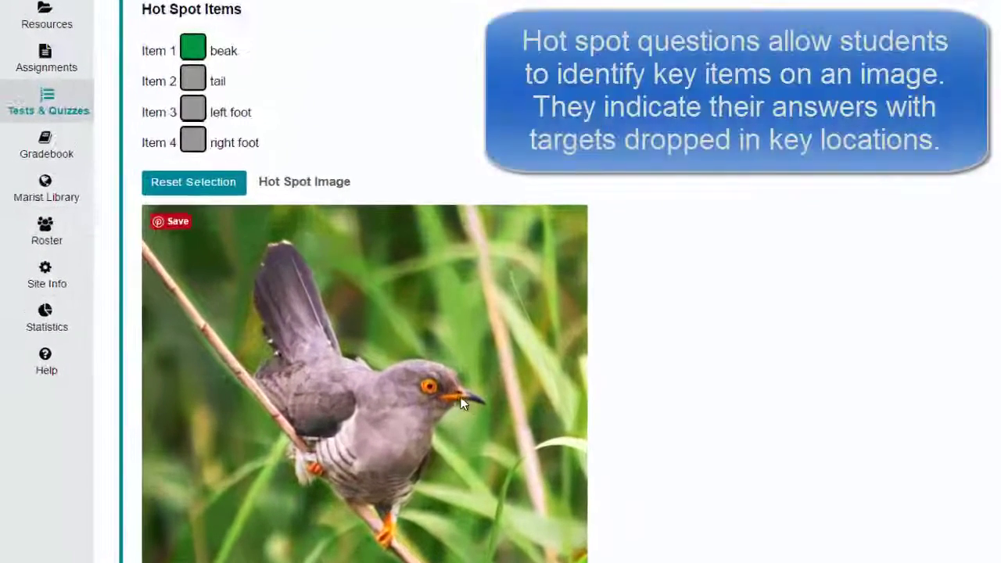
pyautogui.click(315, 354)
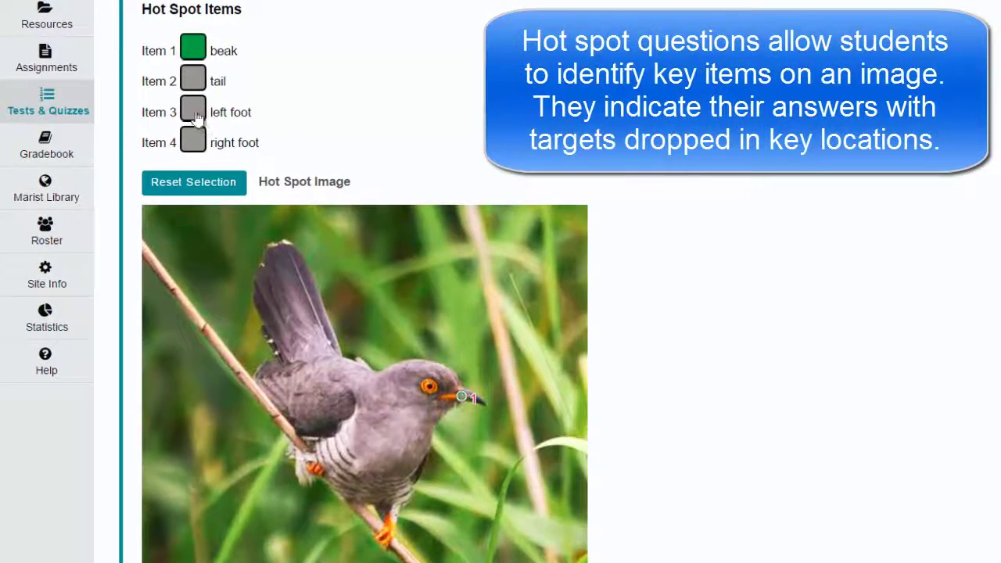
pyautogui.click(291, 312)
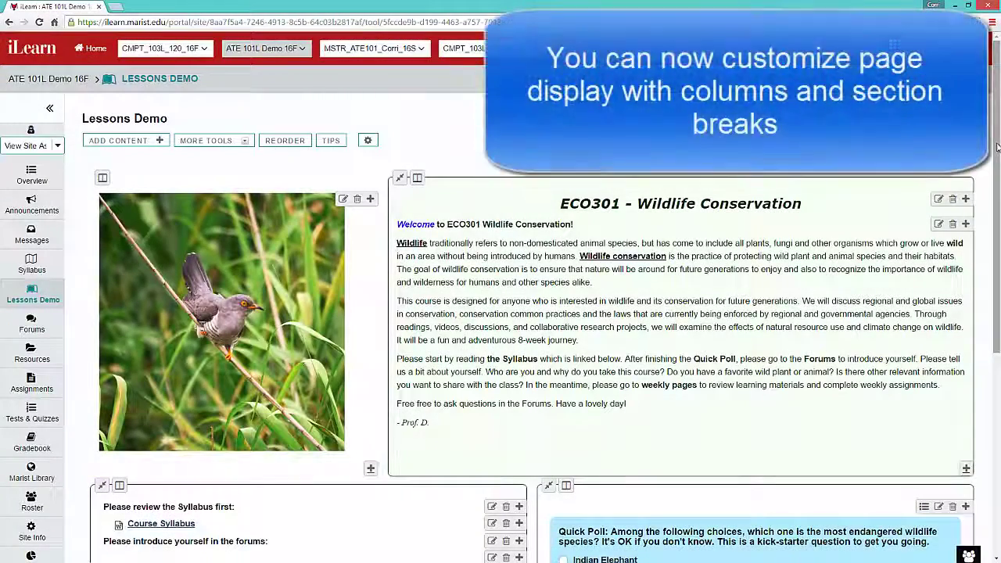
# - Examine the Lessons Demo page's columns and sections, from the course introduction to the weekly page links
pyautogui.moveTo(997, 148); pyautogui.dragTo(989, 325)
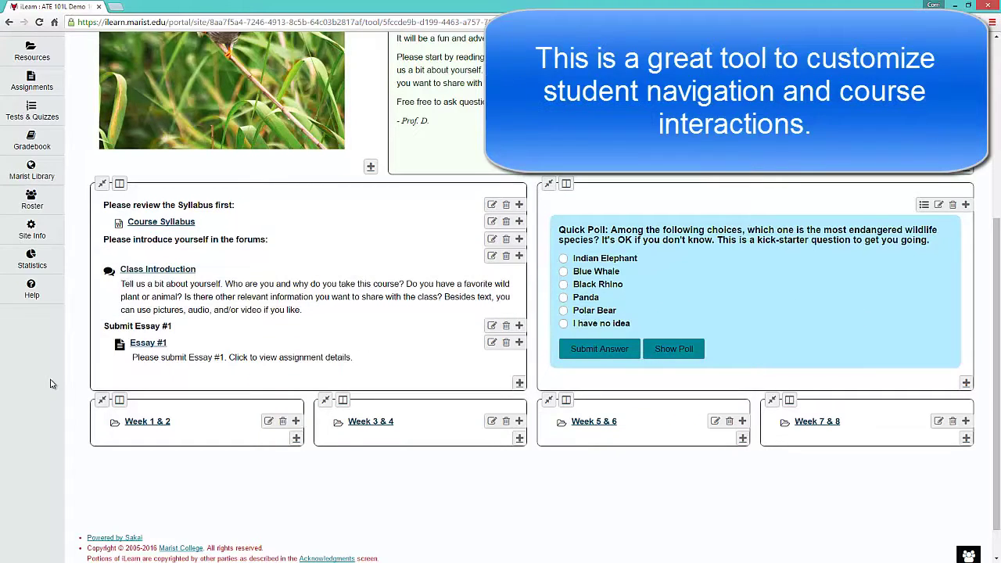
pyautogui.scroll(3, 50, 383)
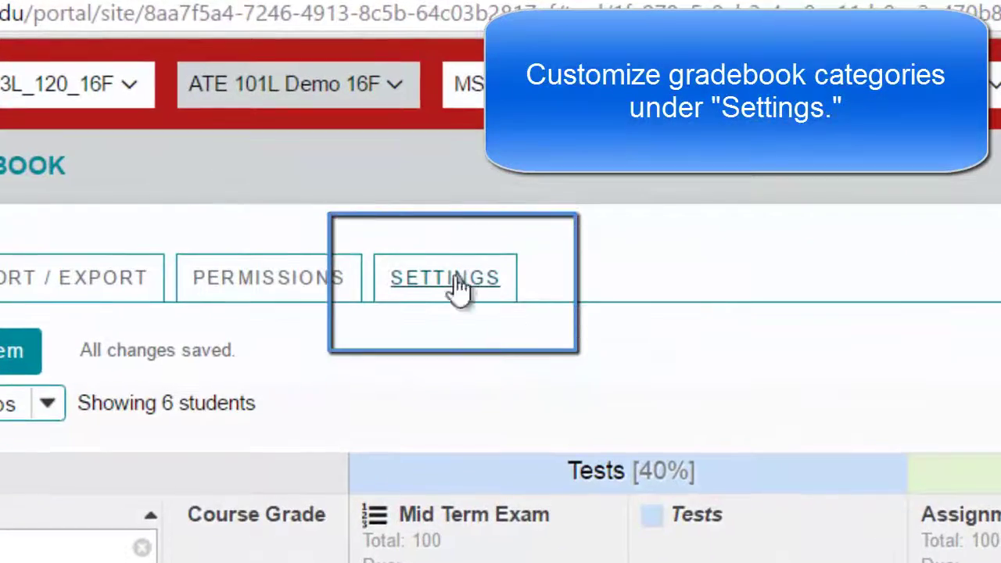
# - Set the gradebook to use Categories & weighting, save the settings, and return to the grades view
pyautogui.click(458, 280)
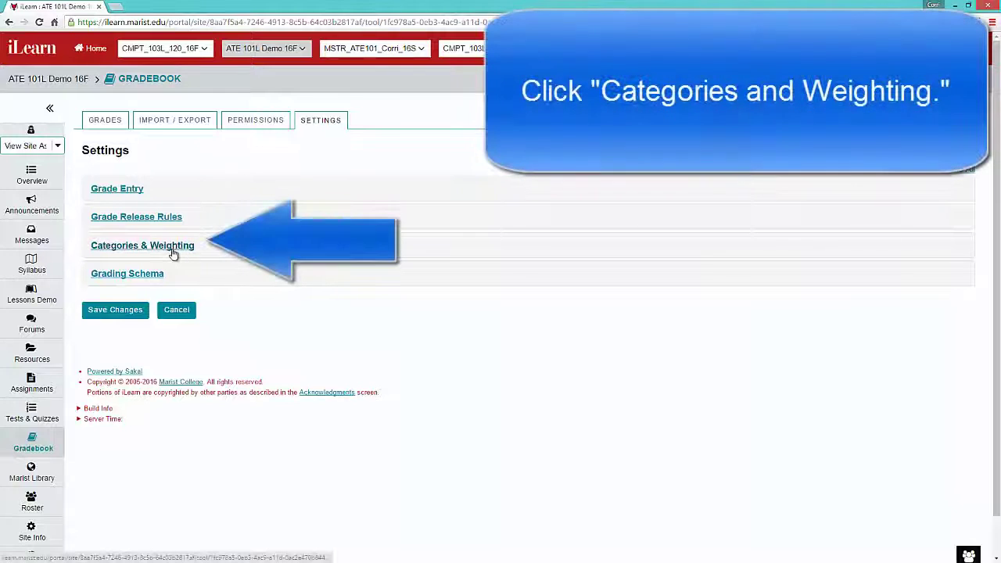
pyautogui.click(173, 250)
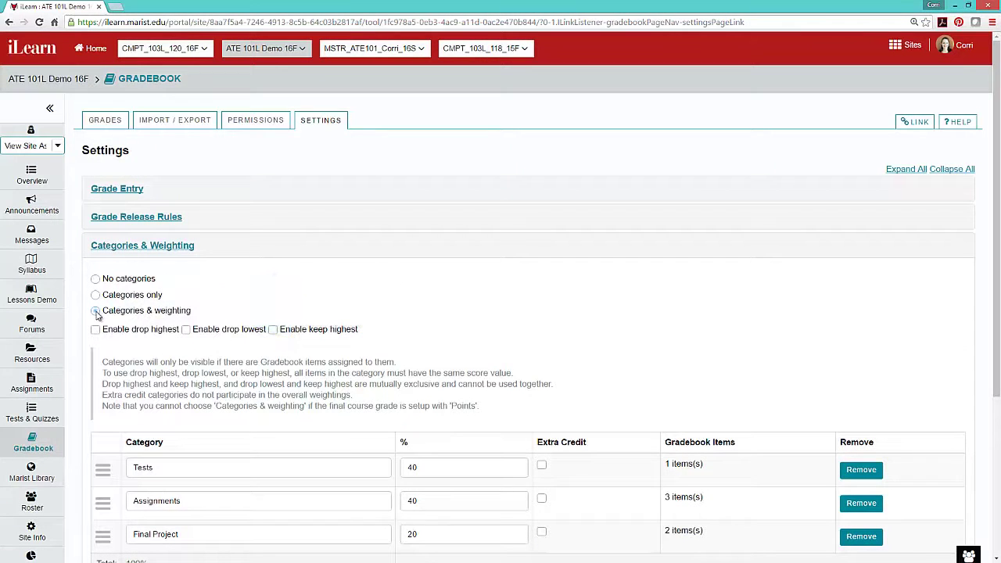
pyautogui.scroll(-3, 95, 313)
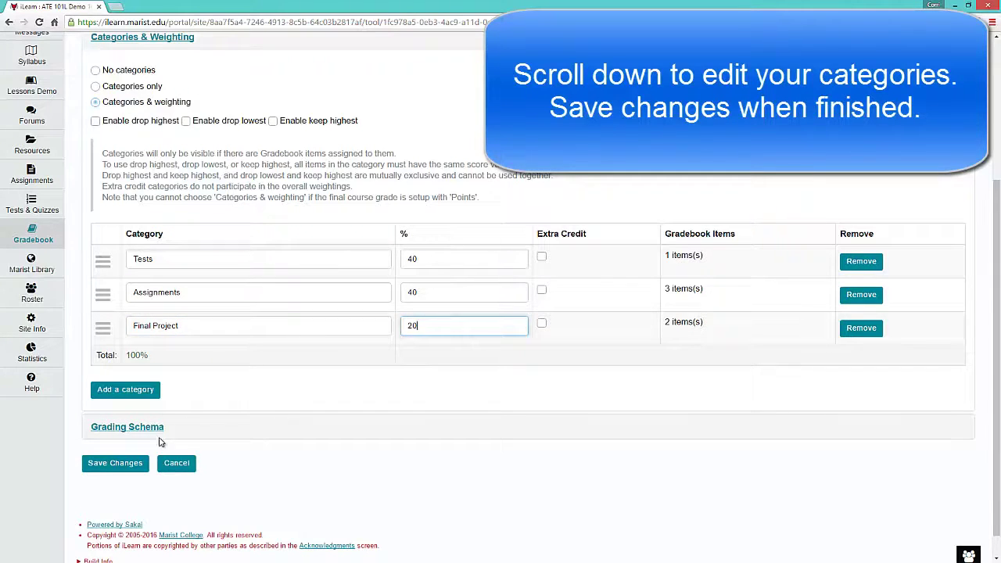
pyautogui.click(133, 465)
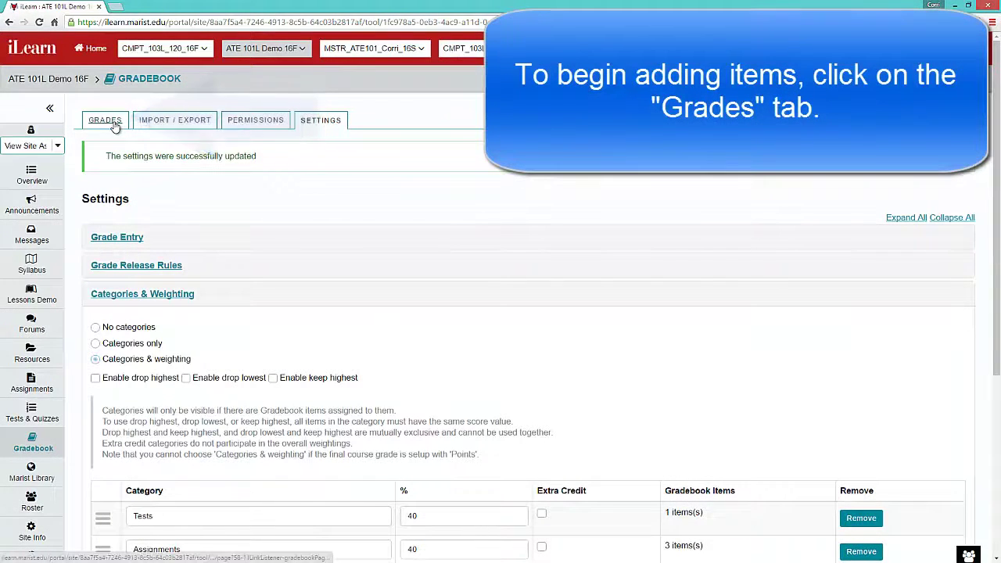
pyautogui.click(115, 126)
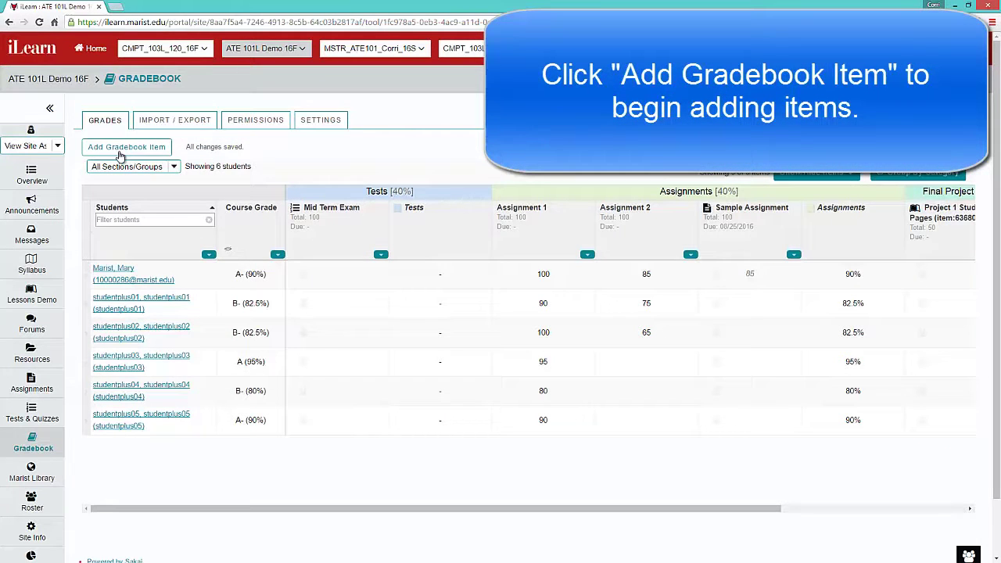
# - Fill in a new gradebook item titled "Assignment 1" worth 100 points in the Assignments (40%) category
pyautogui.click(125, 147)
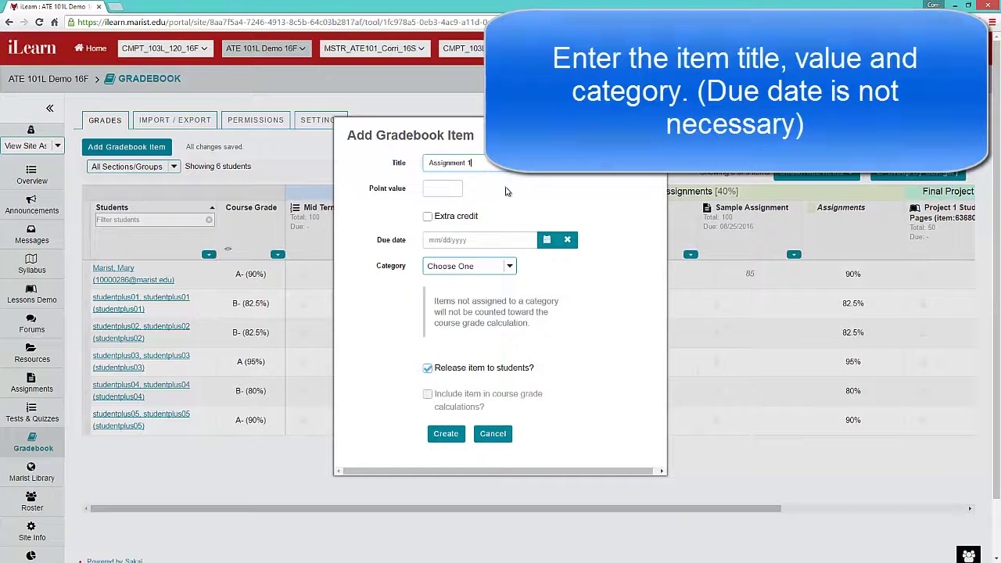
pyautogui.click(441, 186)
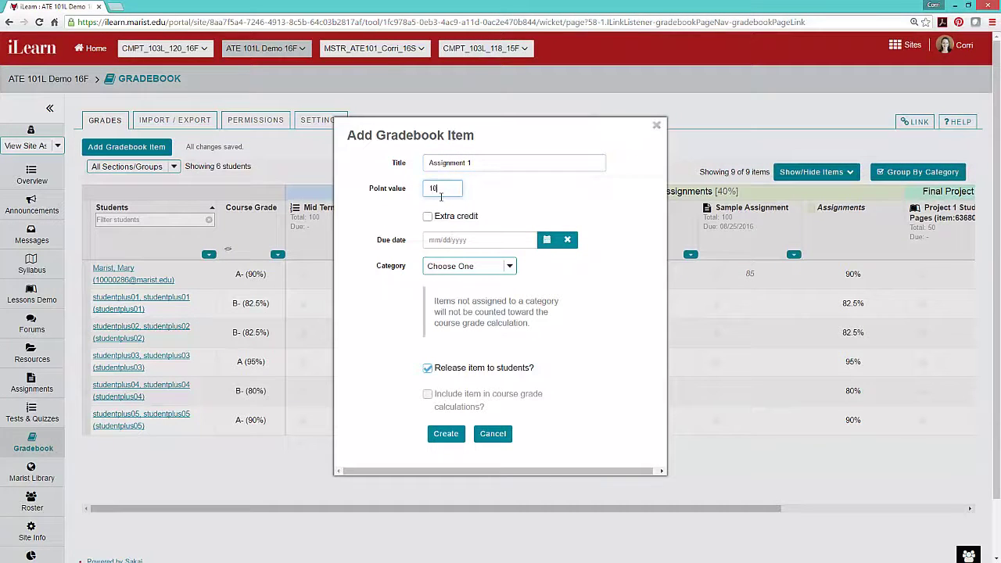
pyautogui.click(507, 265)
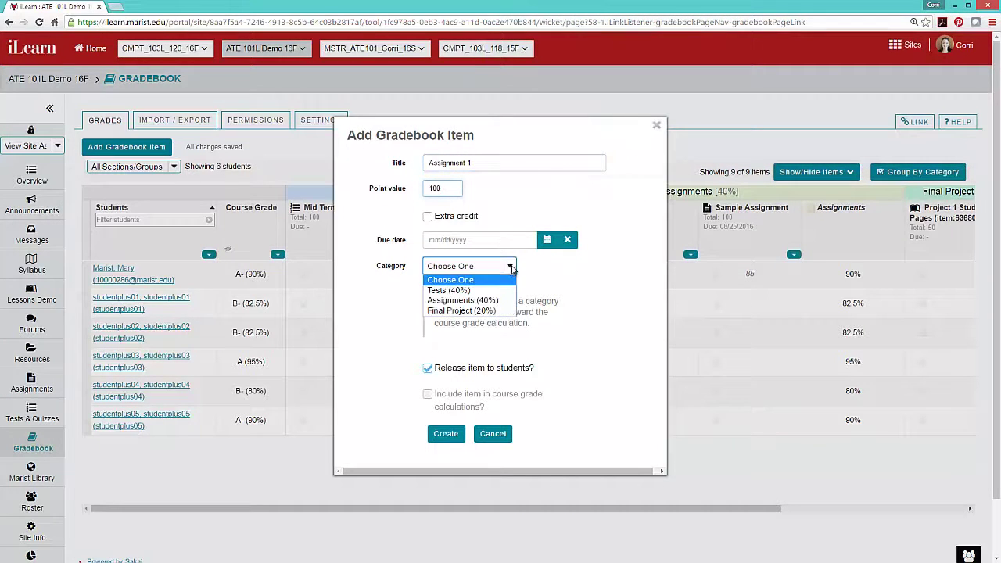
pyautogui.click(472, 300)
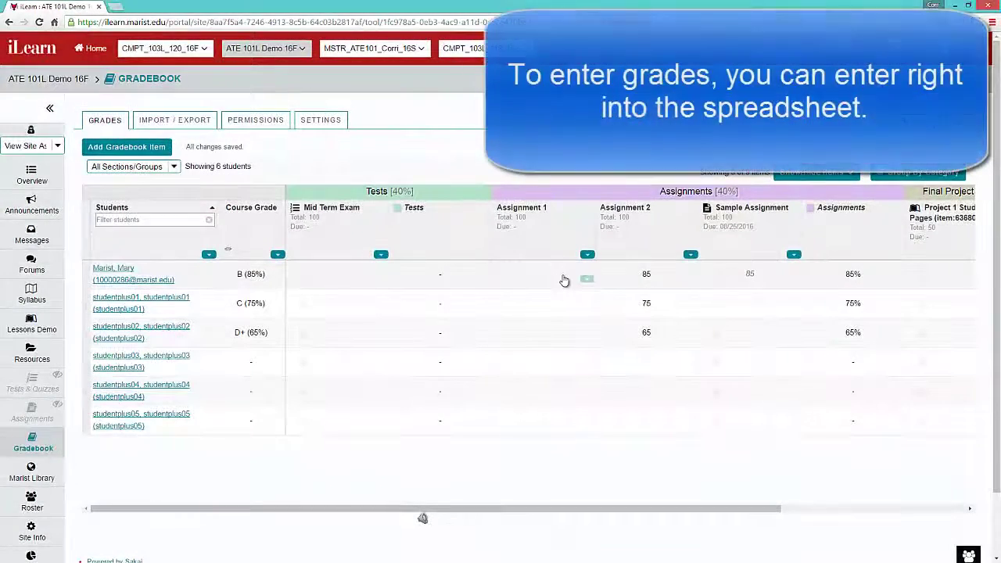
# - Enter Assignment 1 grades of 85, 90 and 93 for the first three students in the gradebook
pyautogui.click(564, 280)
pyautogui.write('85')
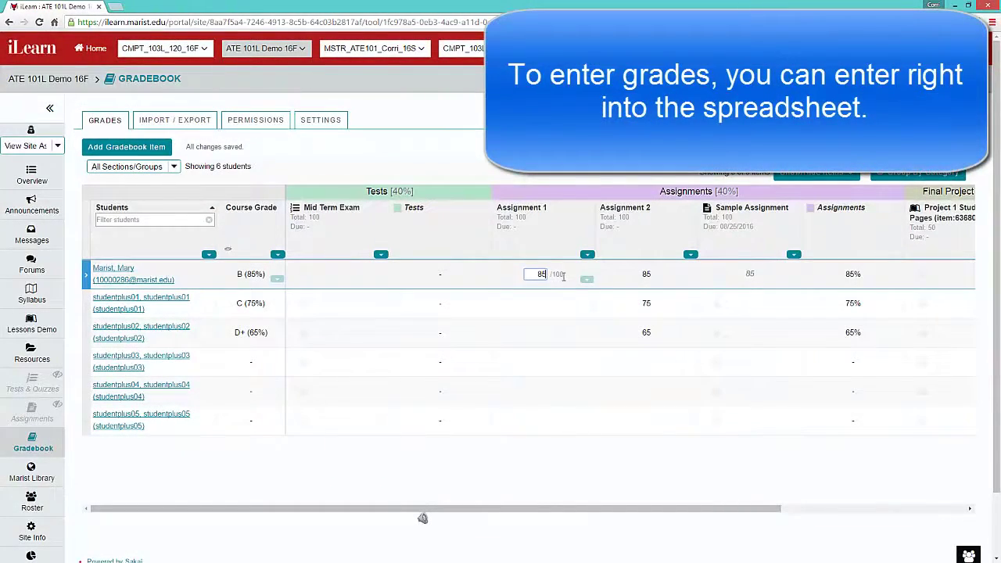
pyautogui.press('Return')
pyautogui.write('90')
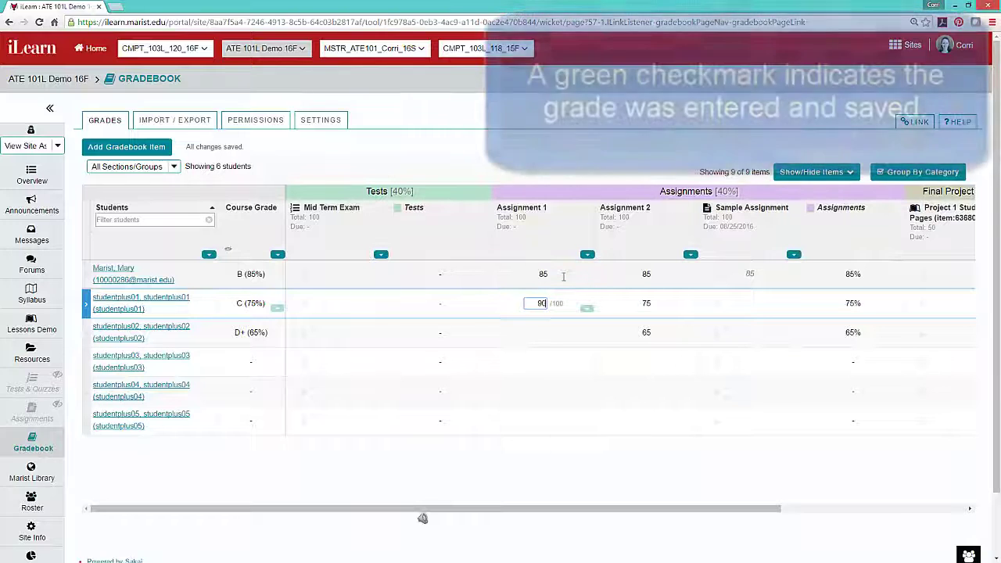
pyautogui.press('Return')
pyautogui.write('93')
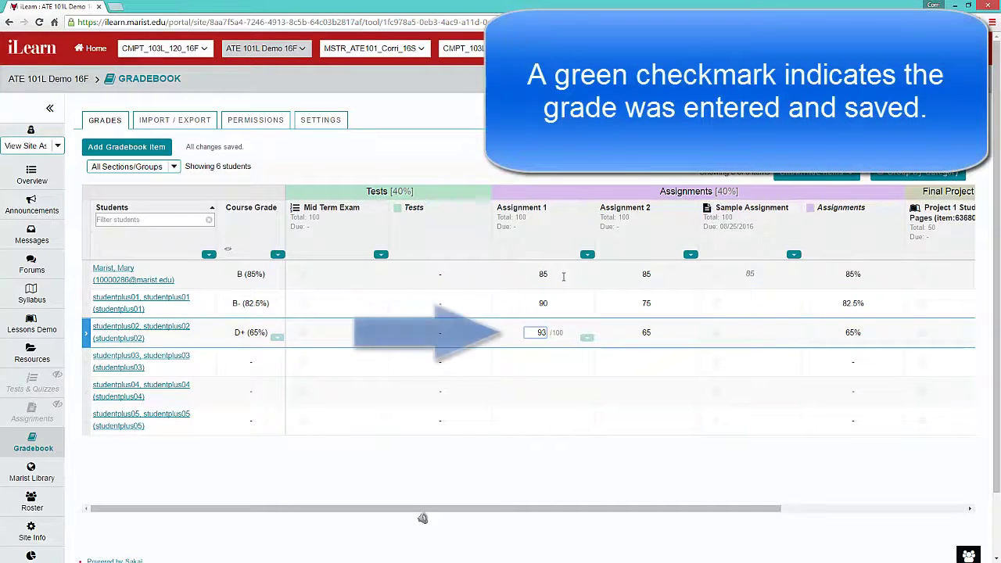
pyautogui.press('Return')
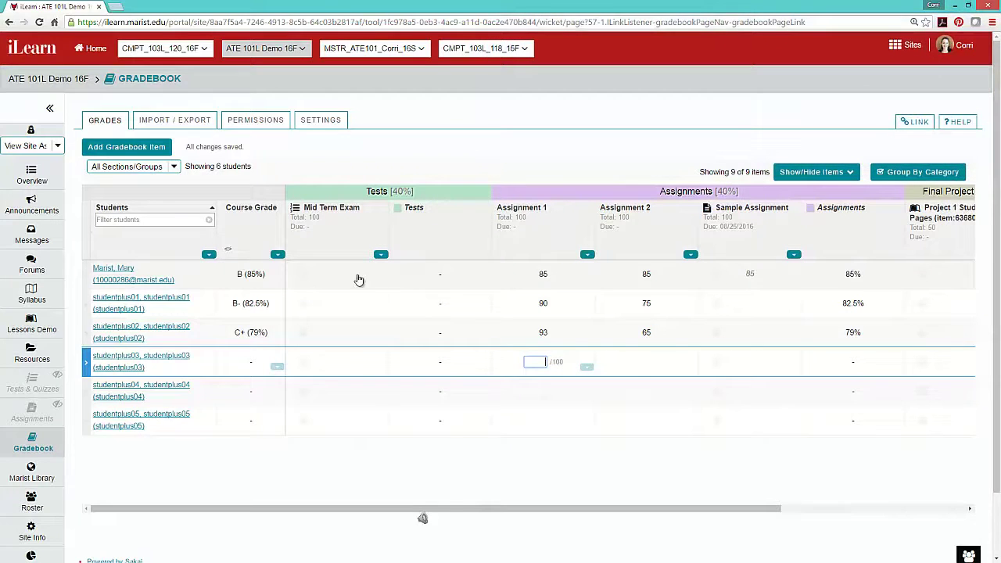
# - Open the grade summary for the first student in the gradebook
pyautogui.click(316, 279)
pyautogui.click(126, 272)
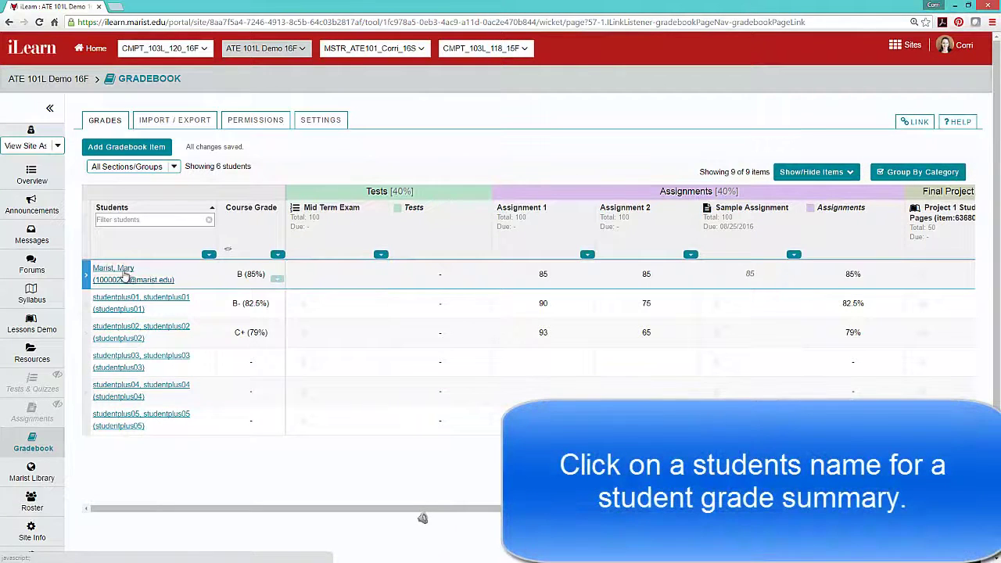
pyautogui.click(124, 273)
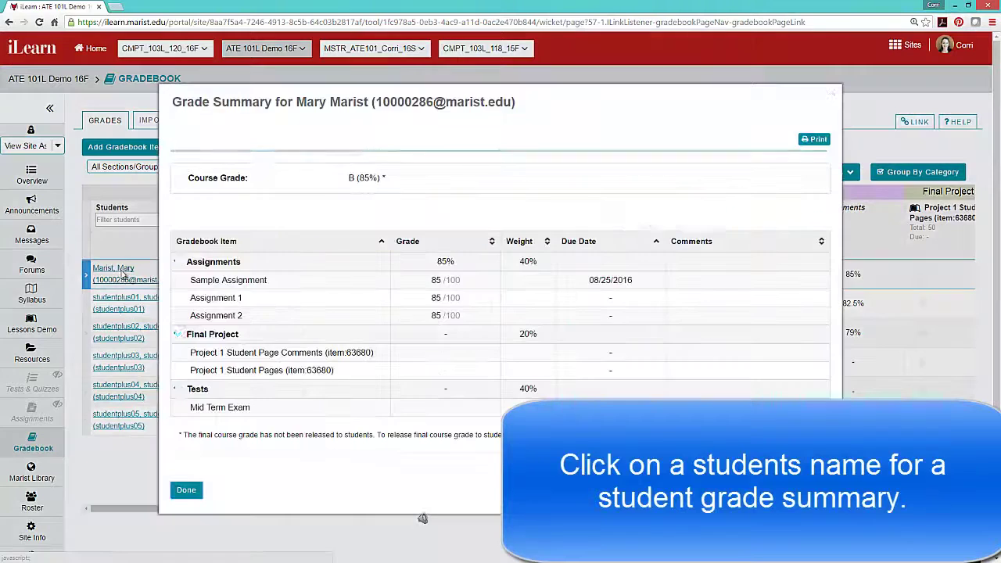